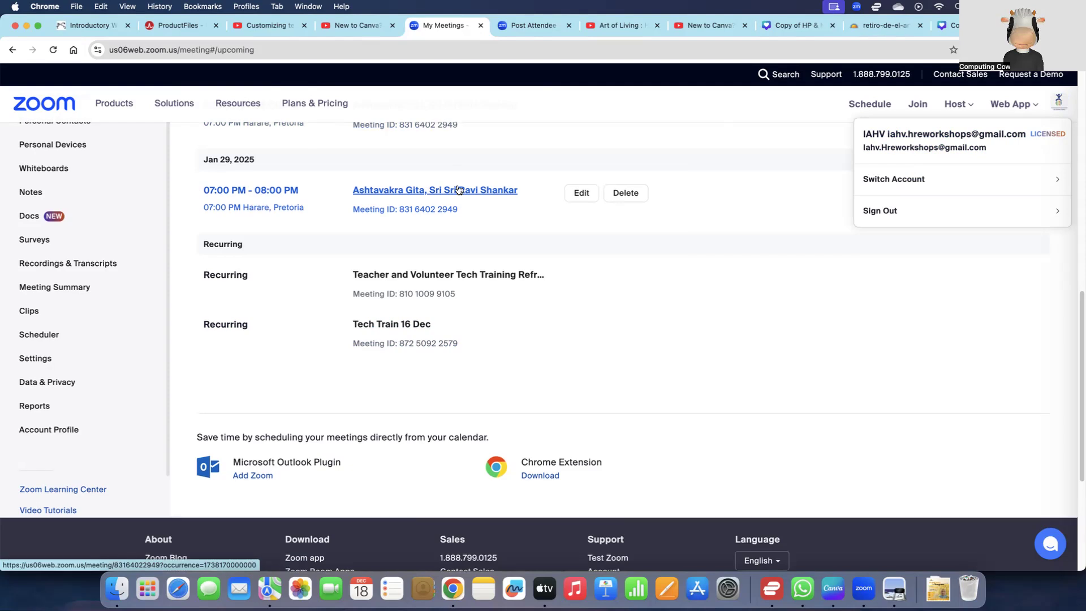
# Step: Start scheduling a new Zoom meeting with the topic "Info Session 18 Dec 2024"
pyautogui.scroll(10, 458, 190)
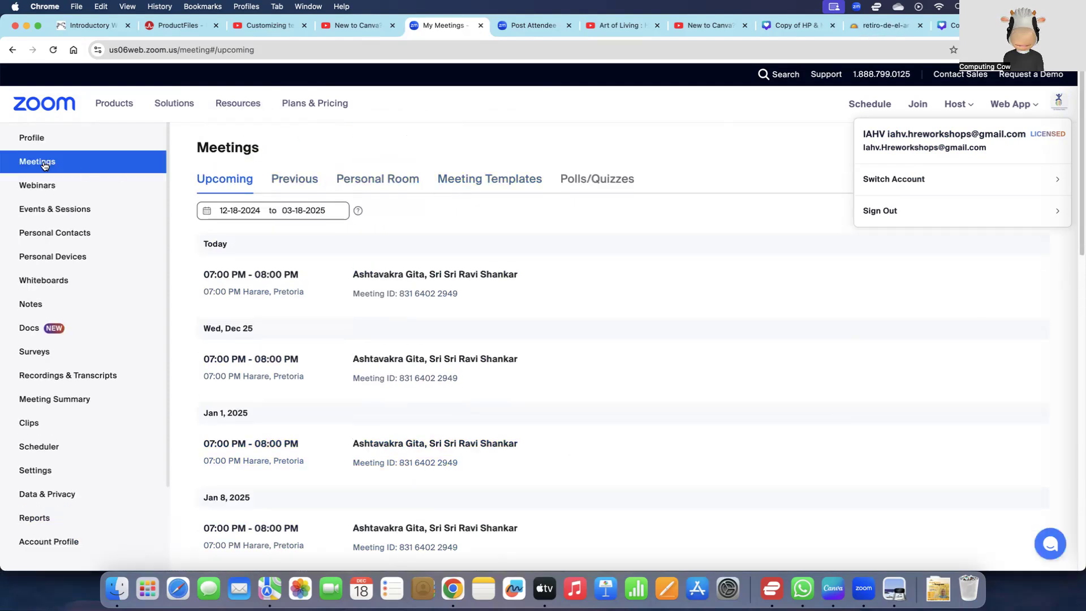
pyautogui.click(62, 165)
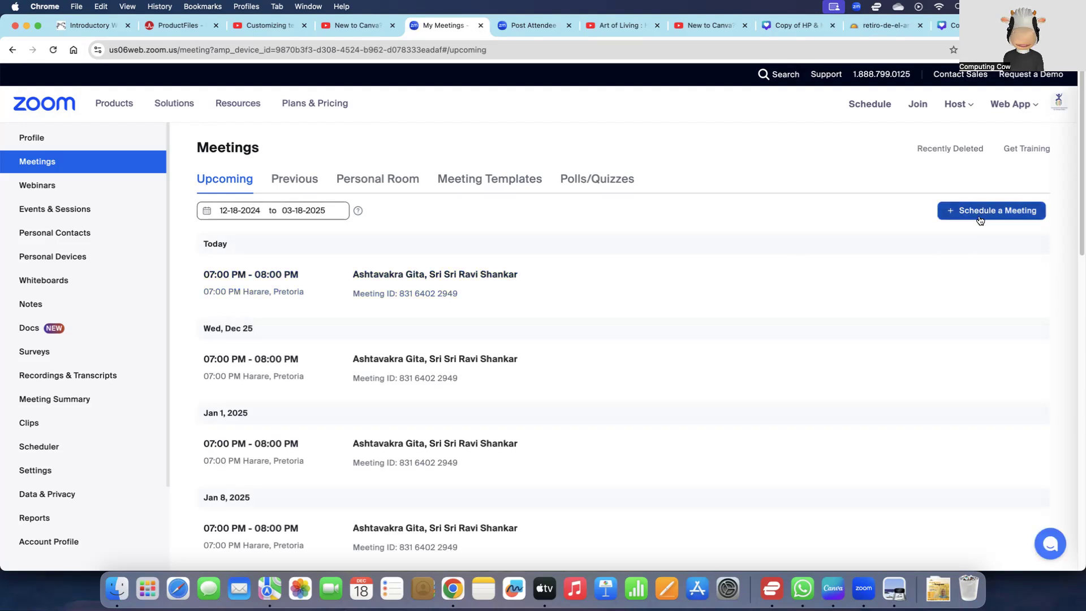
pyautogui.click(991, 214)
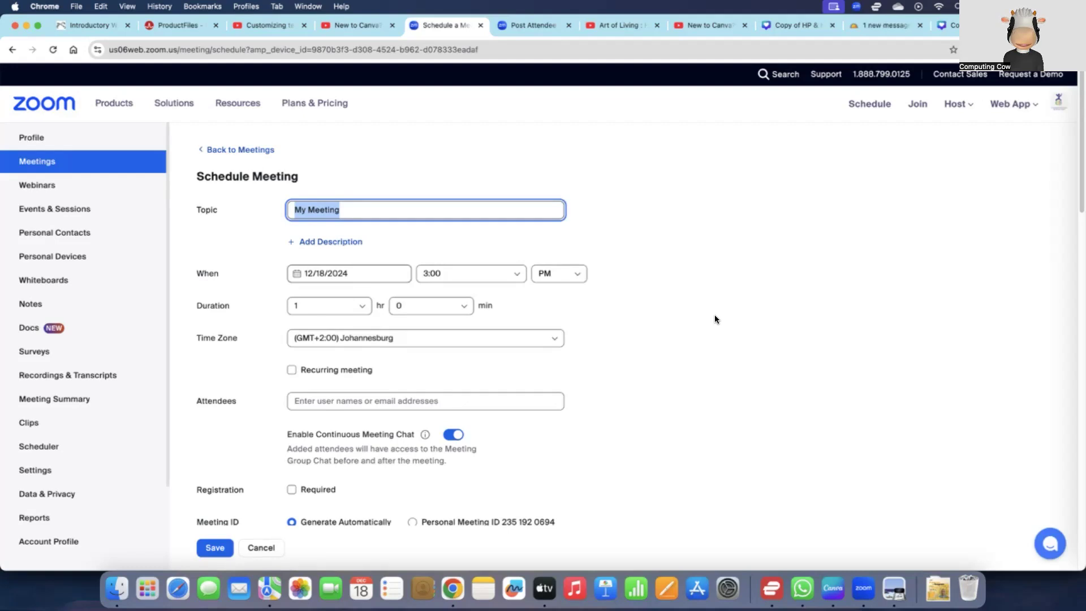
pyautogui.write('In')
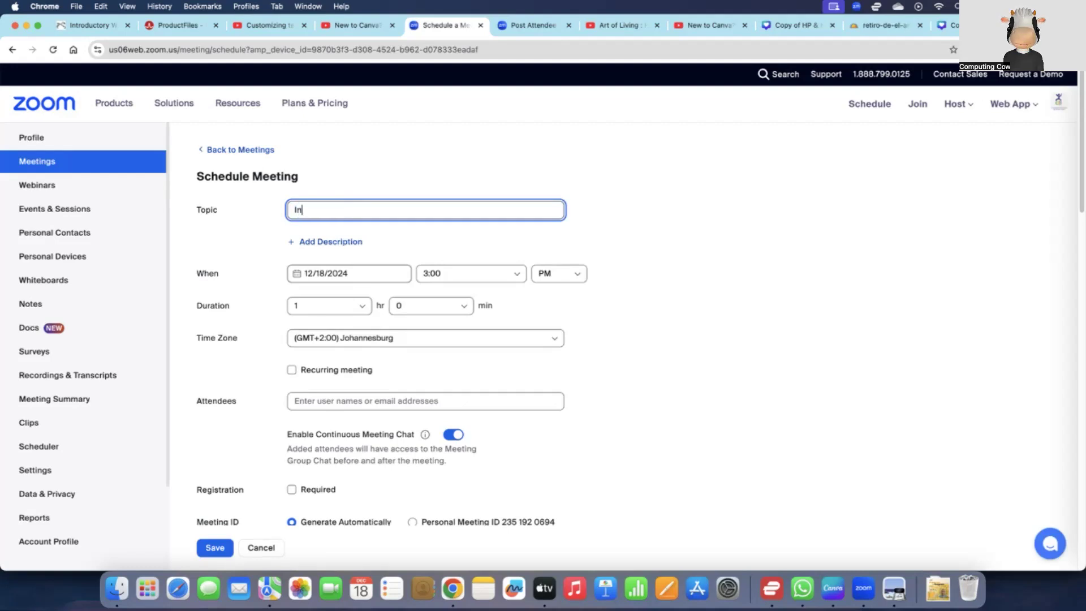
pyautogui.write('fo Session')
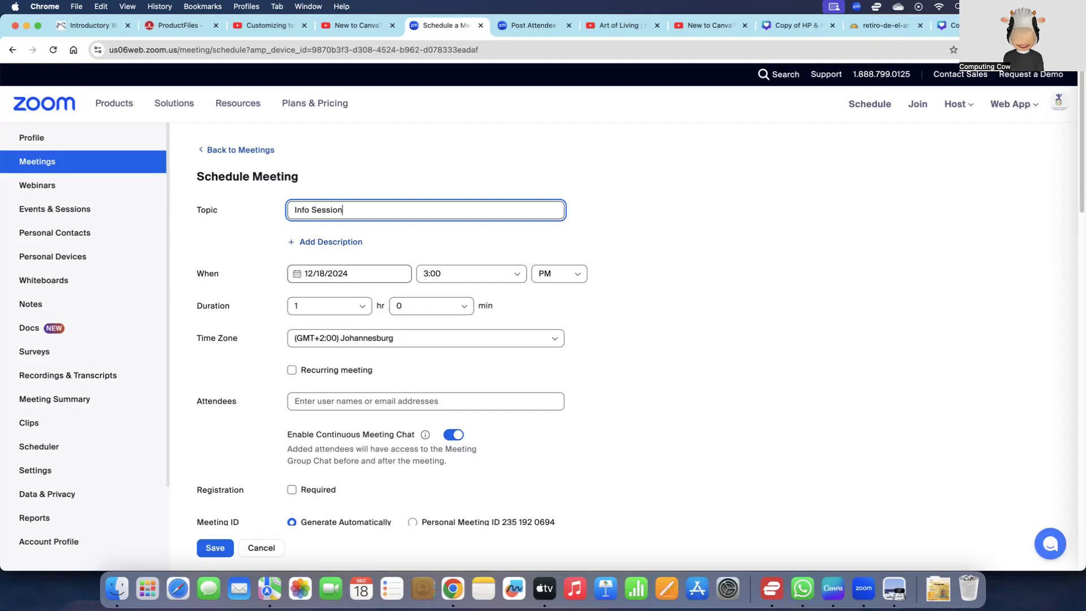
pyautogui.write(' 18 Dec 2024')
# Step: Make the meeting recurring with the recurrence set to No Fixed Time
pyautogui.click(292, 371)
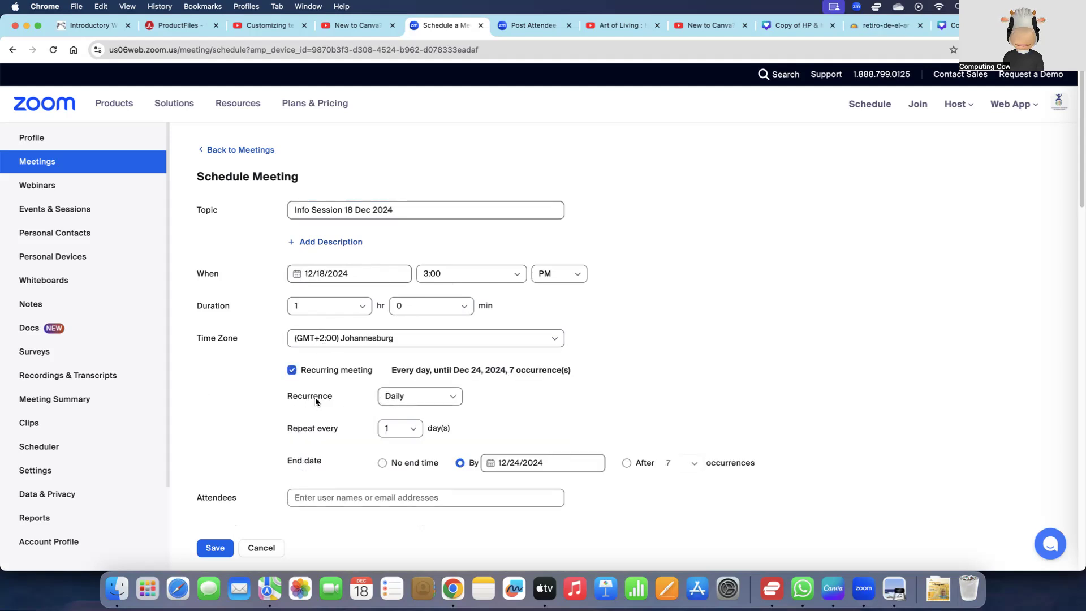
pyautogui.click(436, 398)
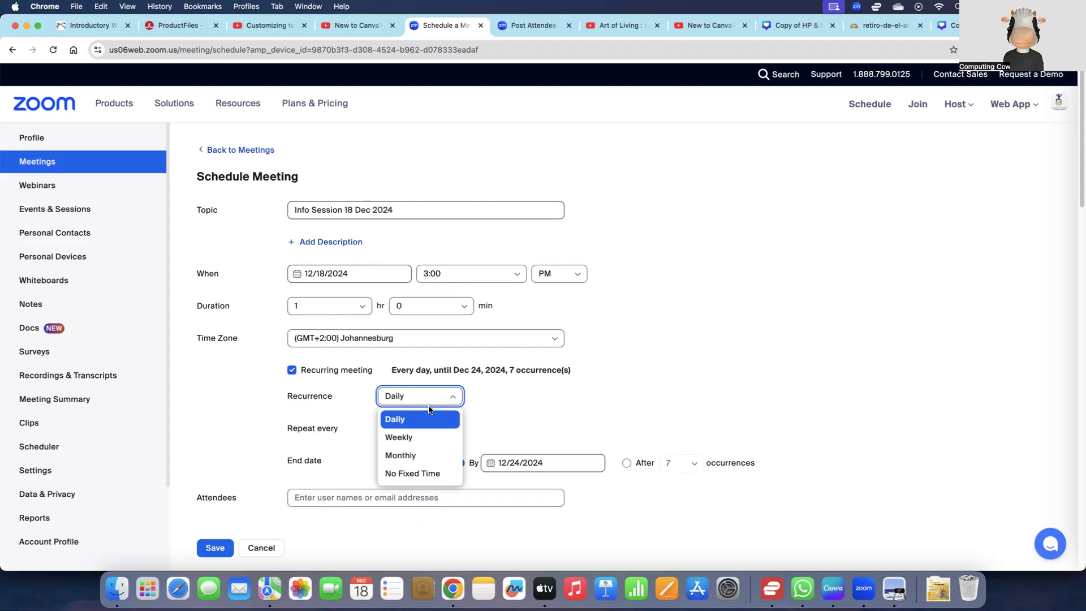
pyautogui.click(430, 476)
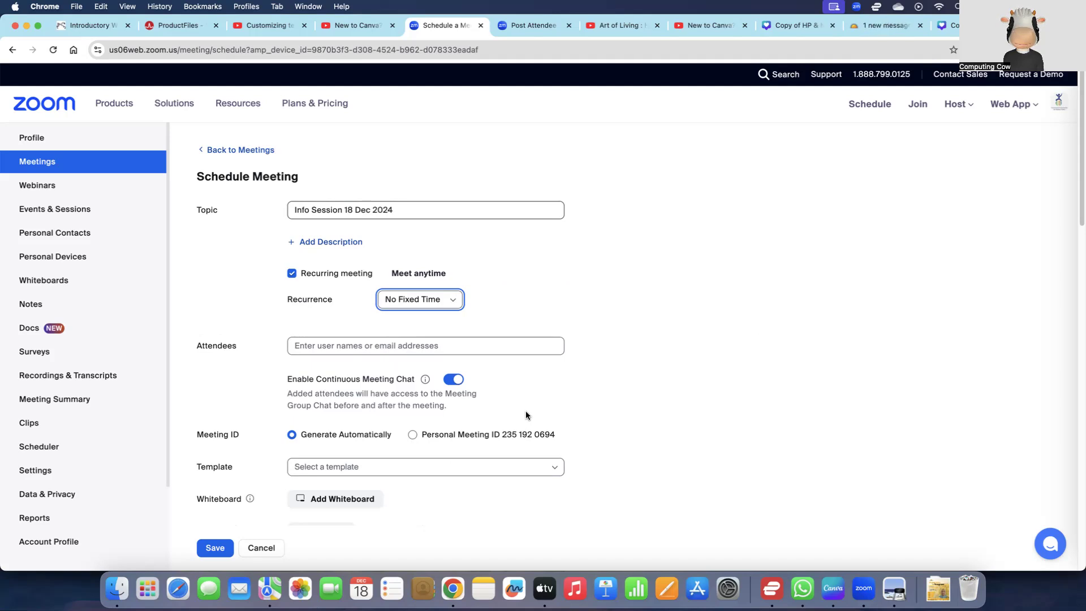
# Step: Turn off the waiting room, expand the additional meeting options for review, and save the meeting
pyautogui.scroll(-10, 513, 408)
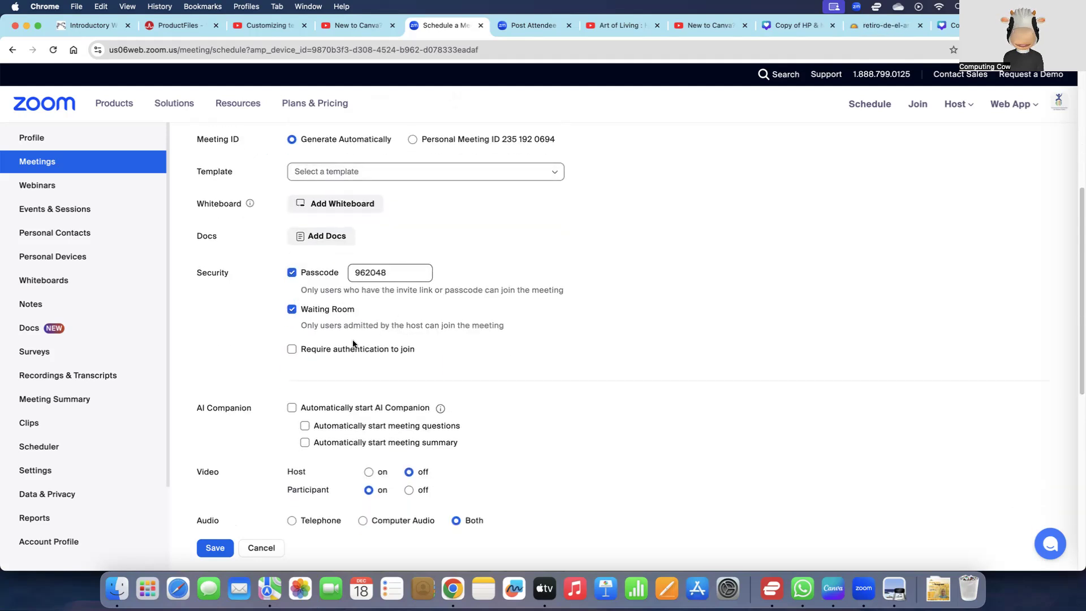
pyautogui.click(303, 313)
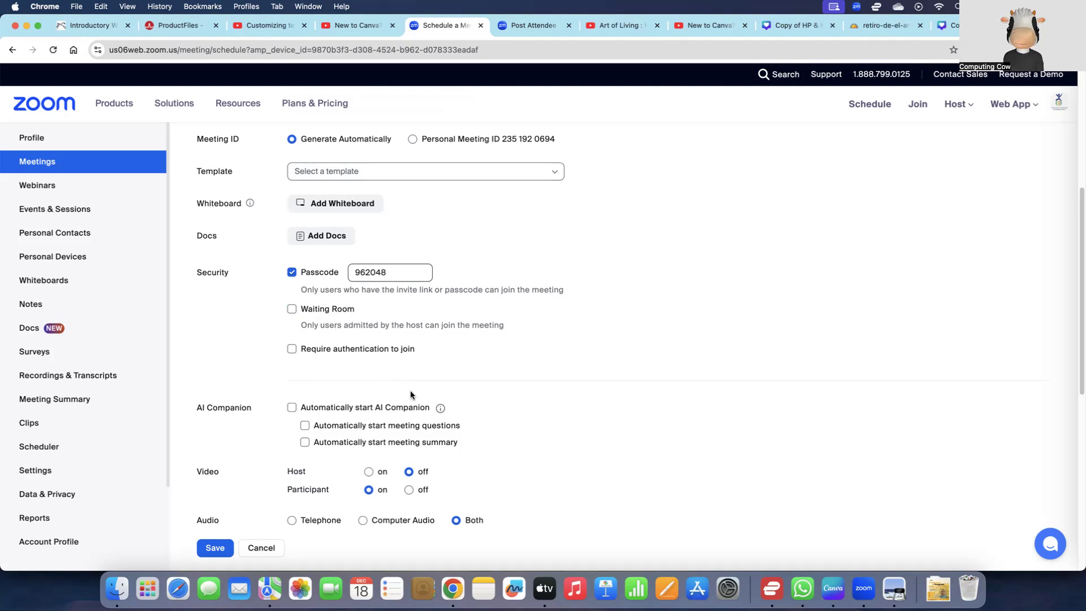
pyautogui.scroll(-5, 410, 392)
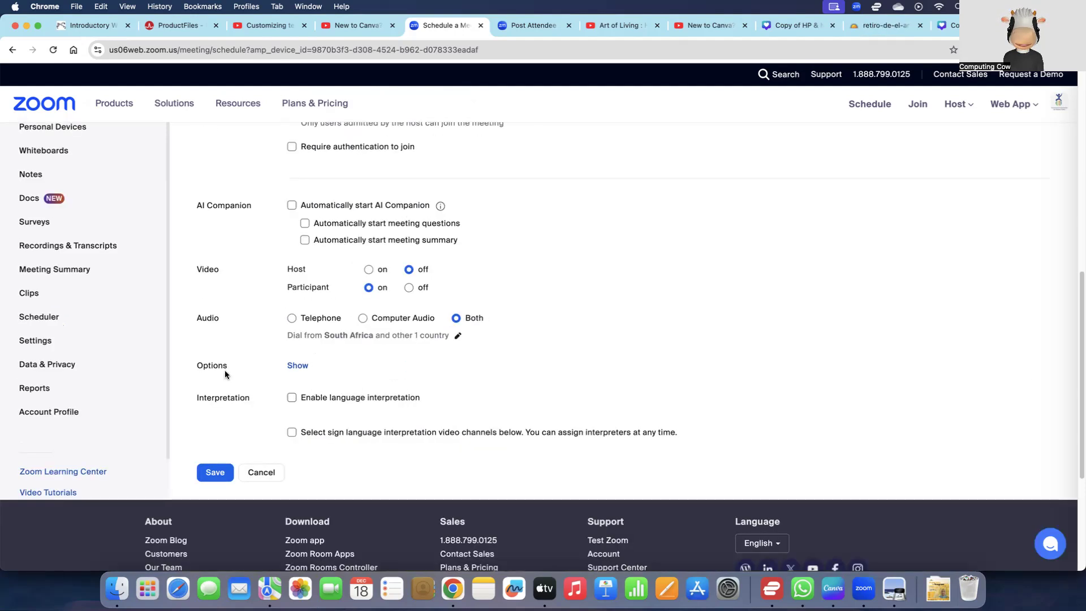
pyautogui.click(298, 366)
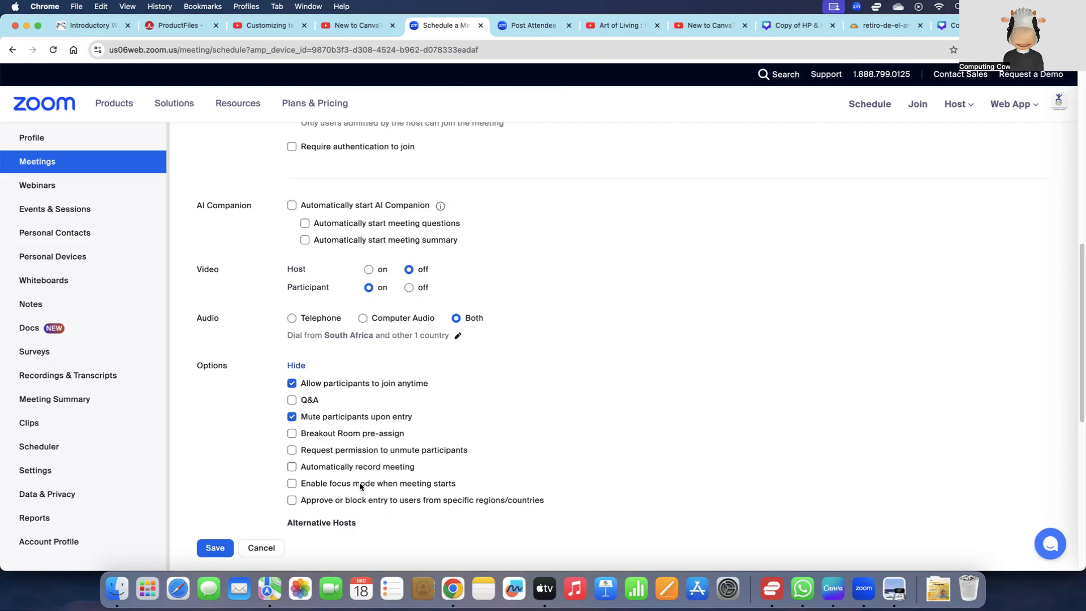
pyautogui.click(208, 547)
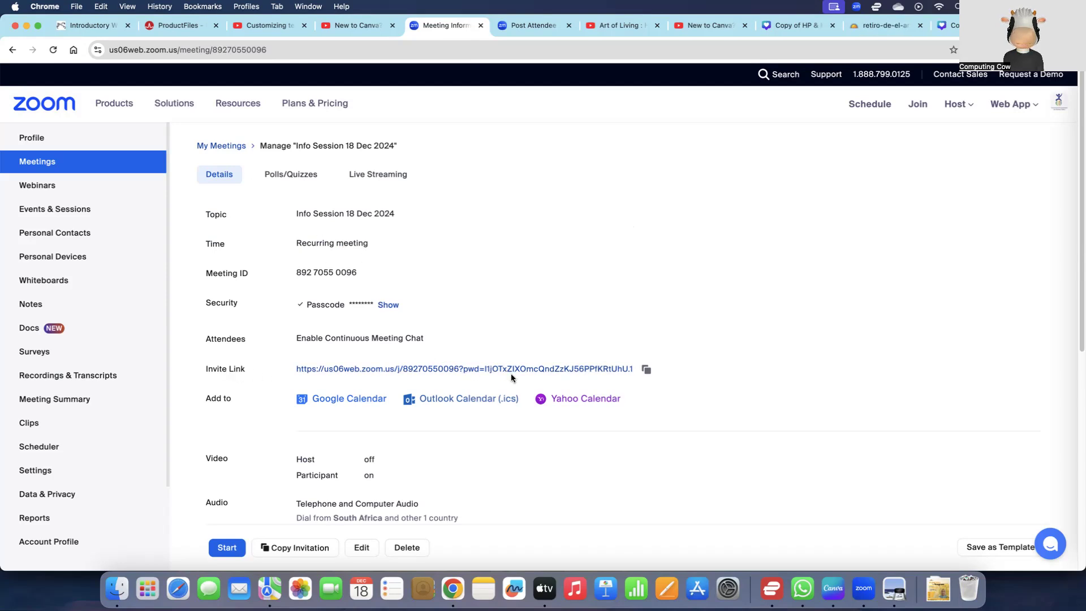
# Step: Copy the meeting invitation from the topic line through the passcode and paste it into the self-message chat in WhatsApp
pyautogui.click(306, 550)
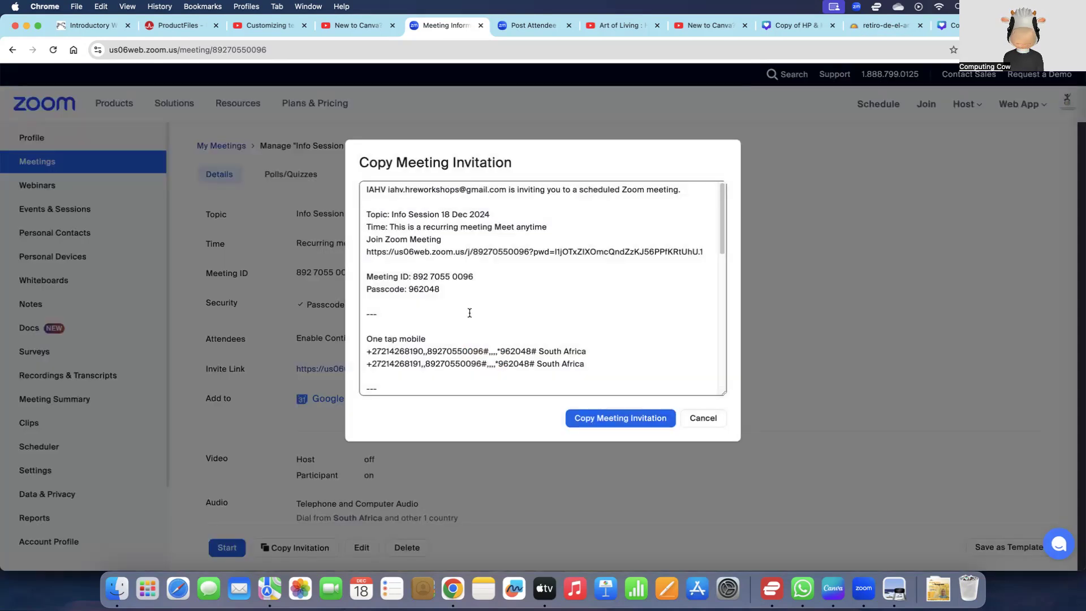
pyautogui.moveTo(440, 290); pyautogui.dragTo(363, 212)
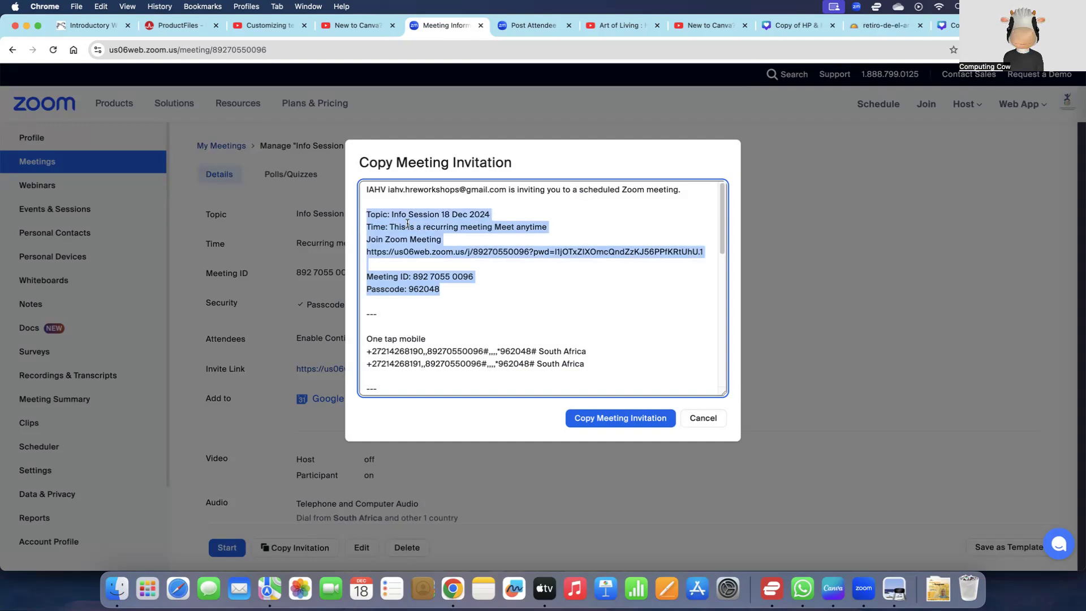
pyautogui.press('super+c')
pyautogui.click(802, 588)
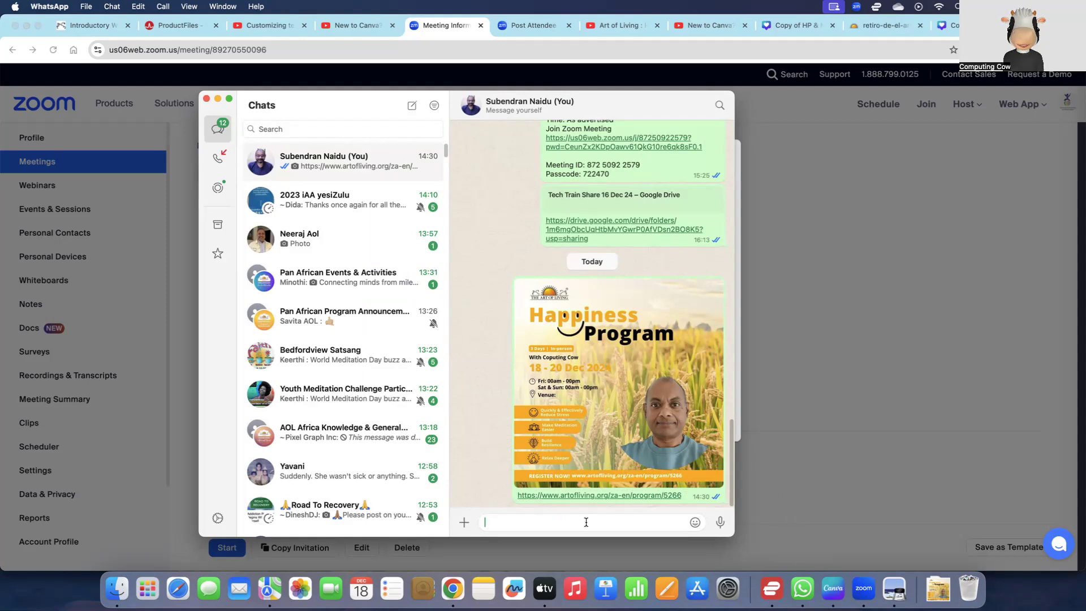
pyautogui.press('super+v')
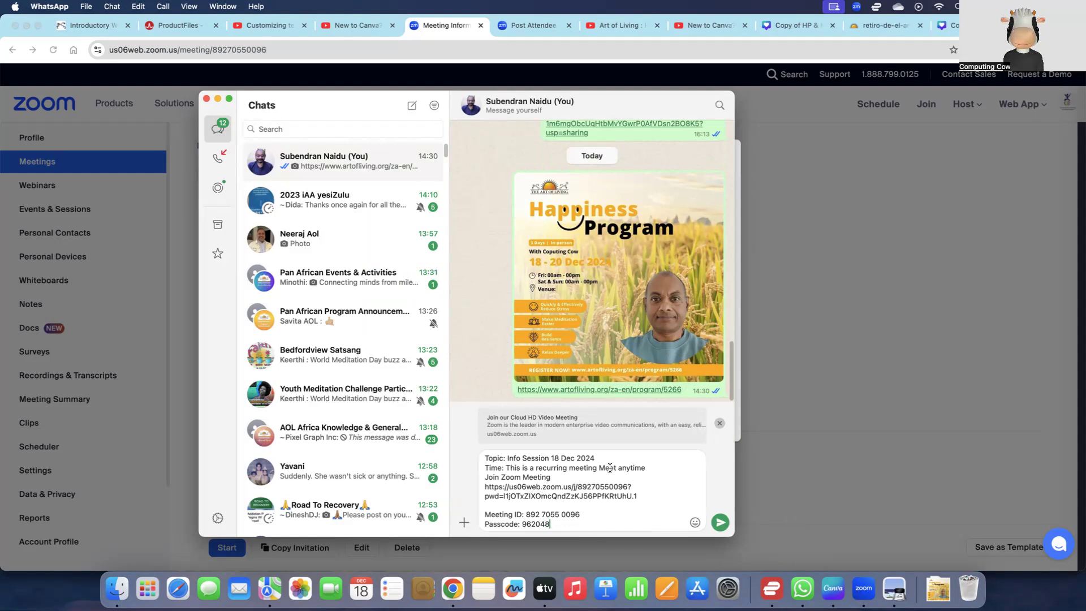
# Step: Replace the time text in the pasted invitation with "Wed-Fri 6:30 pm CAT" and send the message
pyautogui.moveTo(645, 468); pyautogui.dragTo(509, 468)
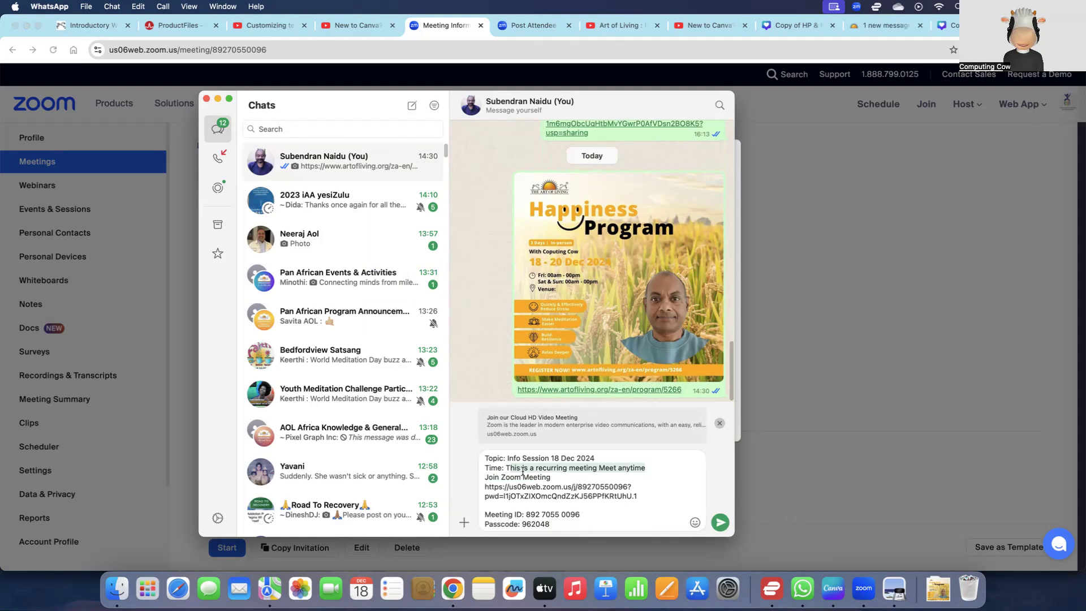
pyautogui.press('BackSpace')
pyautogui.press('BackSpace')
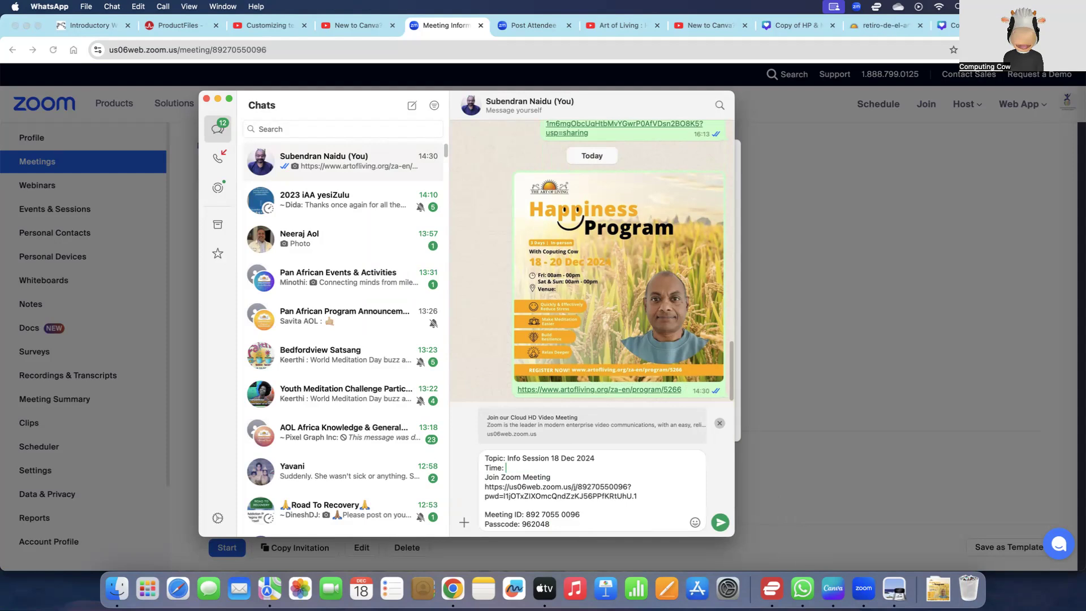
pyautogui.write('Wed-Fri')
pyautogui.scroll(5, 592, 260)
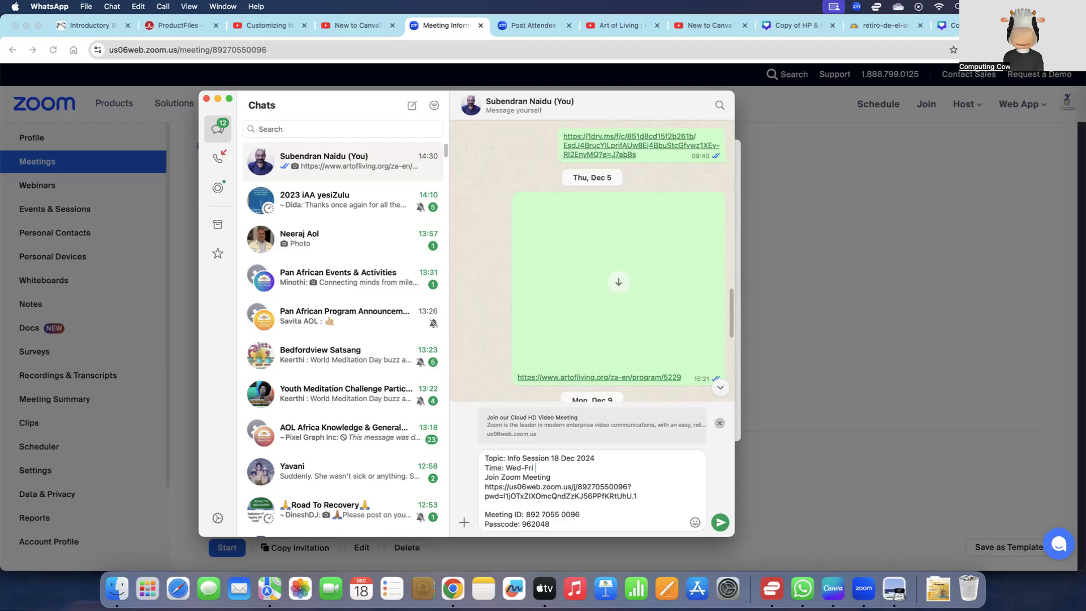
pyautogui.write('6:30 pm CAT')
pyautogui.click(720, 521)
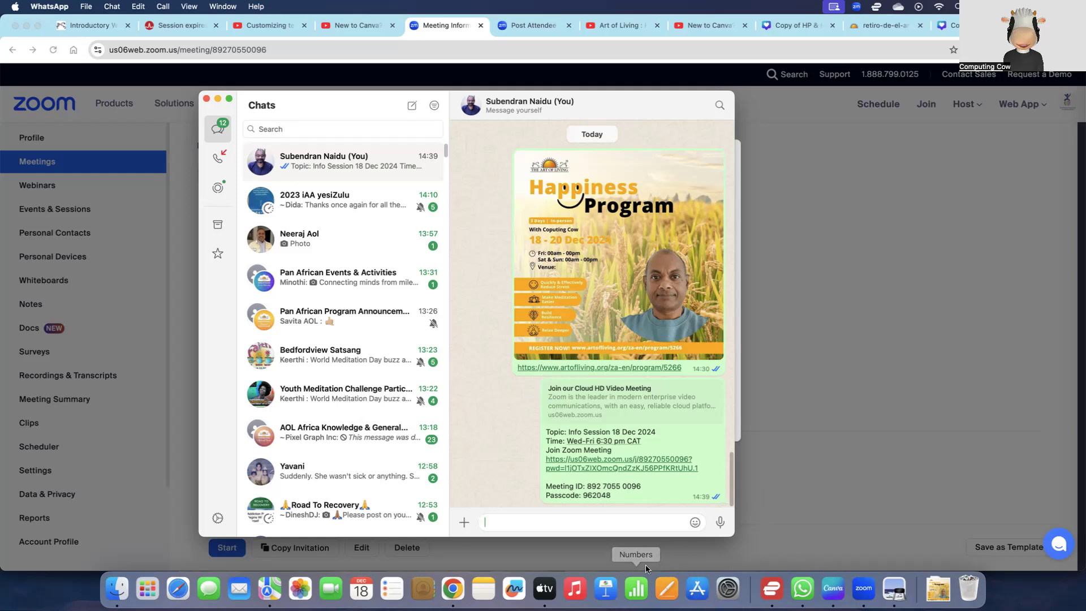
# Step: Switch back to Zoom in Chrome, close the invitation dialog, and return to the list of upcoming meetings
pyautogui.click(454, 591)
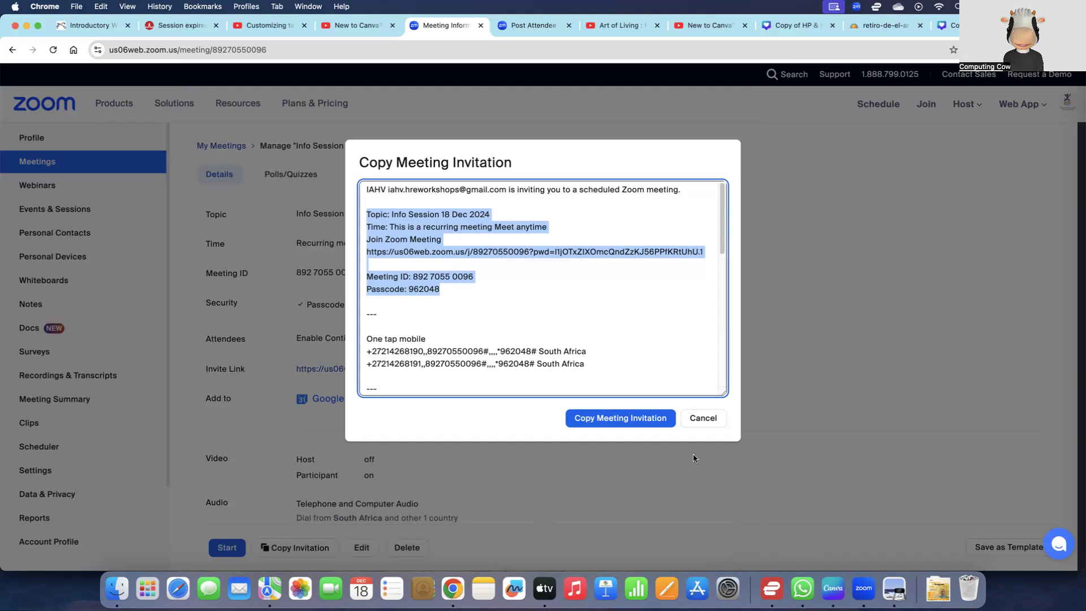
pyautogui.click(705, 420)
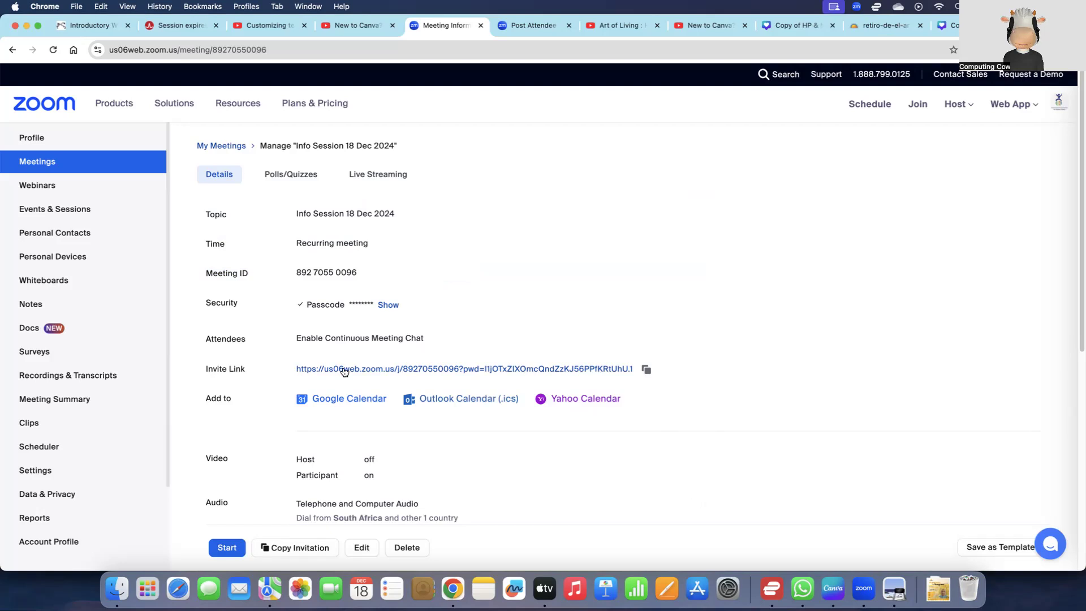
pyautogui.moveTo(1060, 106)
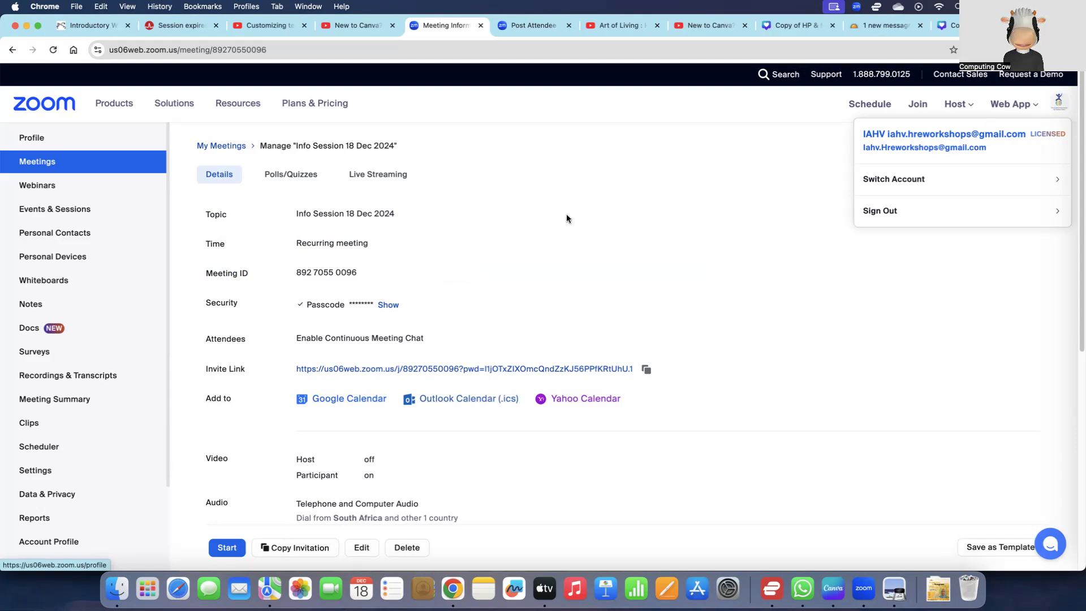
pyautogui.click(43, 164)
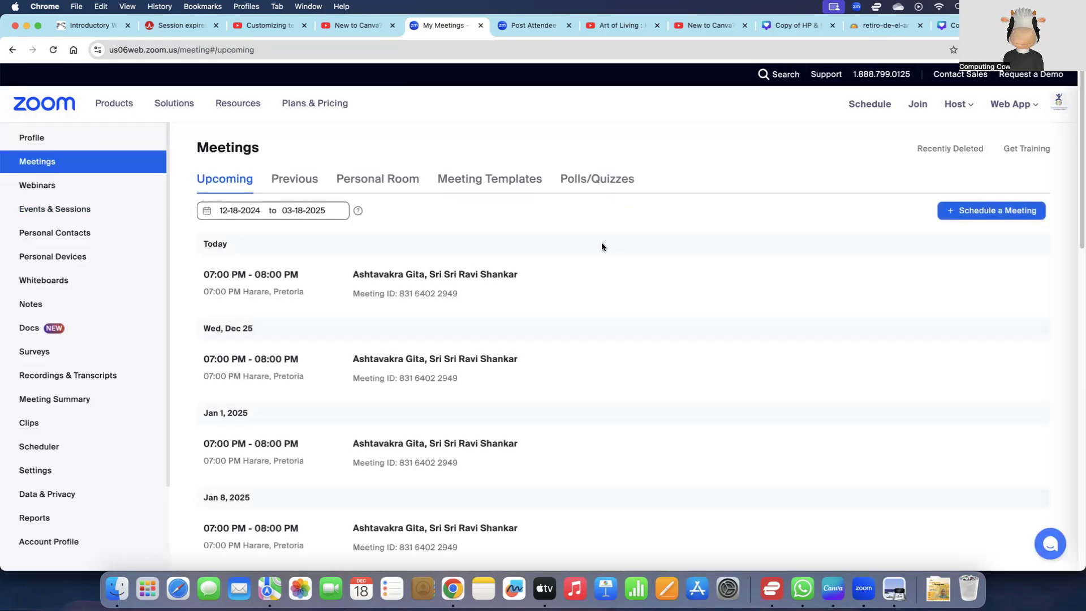
# Step: Open the recurring "Info Session 18 Dec 2024" meeting for editing and review its recurrence, security, video and audio settings
pyautogui.scroll(-15, 800, 286)
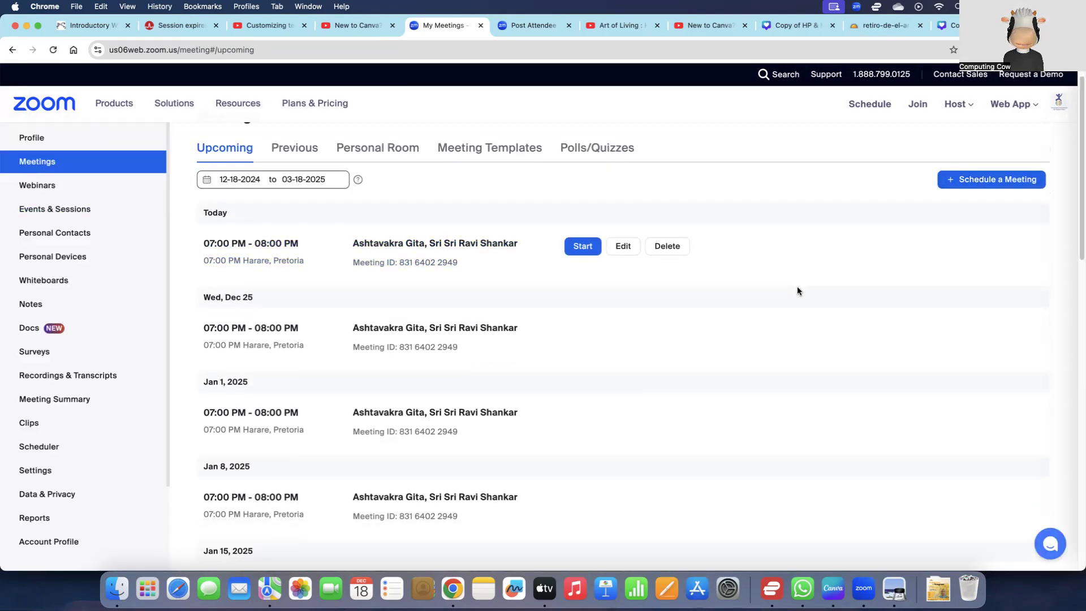
pyautogui.scroll(10, 800, 289)
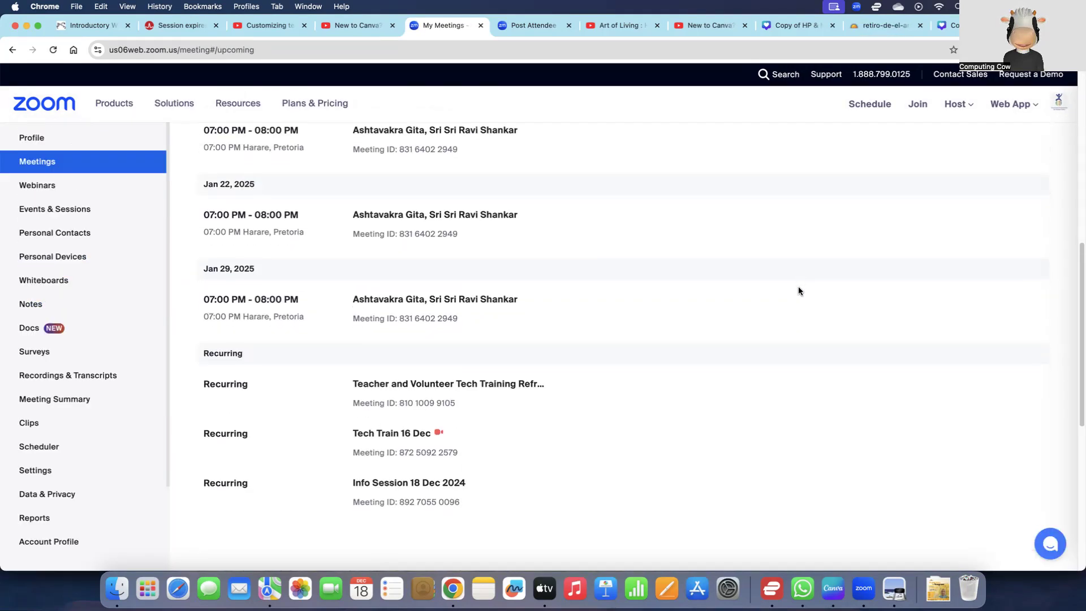
pyautogui.scroll(-1, 771, 291)
pyautogui.moveTo(377, 462)
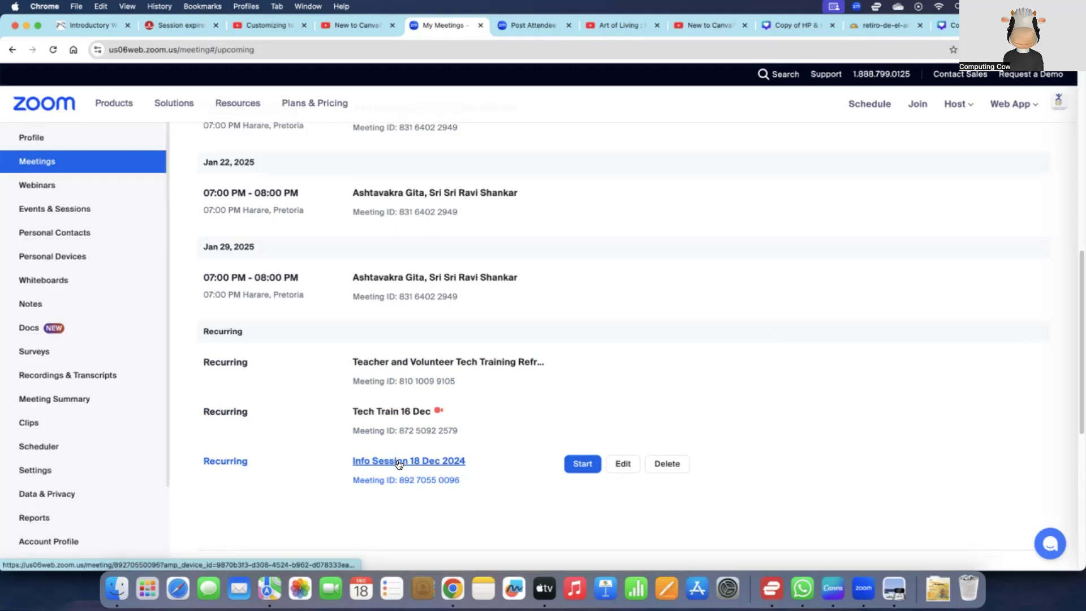
pyautogui.click(623, 464)
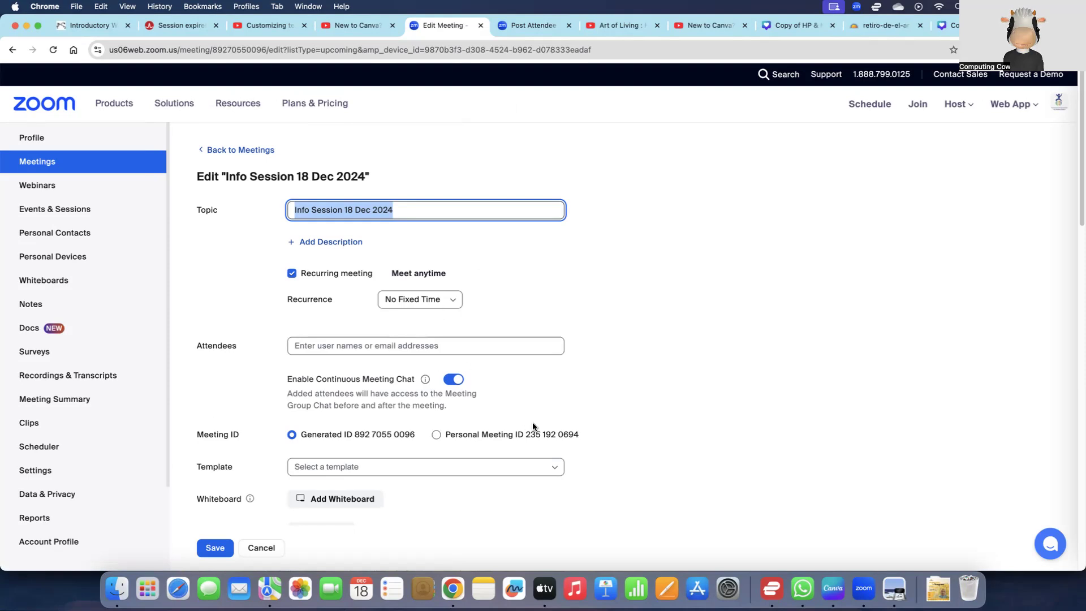
pyautogui.scroll(-5, 533, 426)
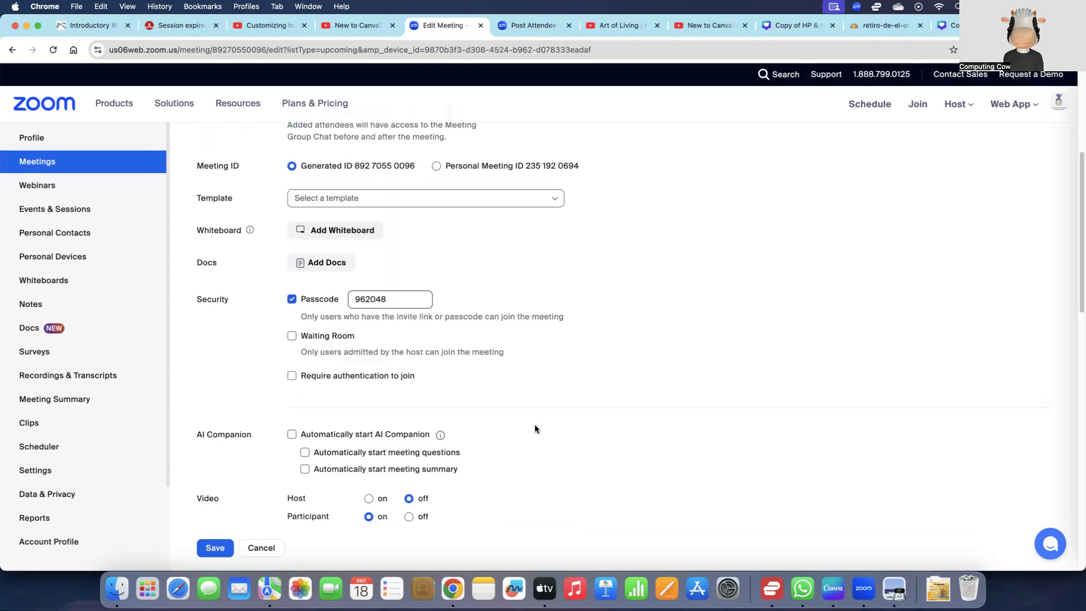
pyautogui.scroll(-3, 536, 429)
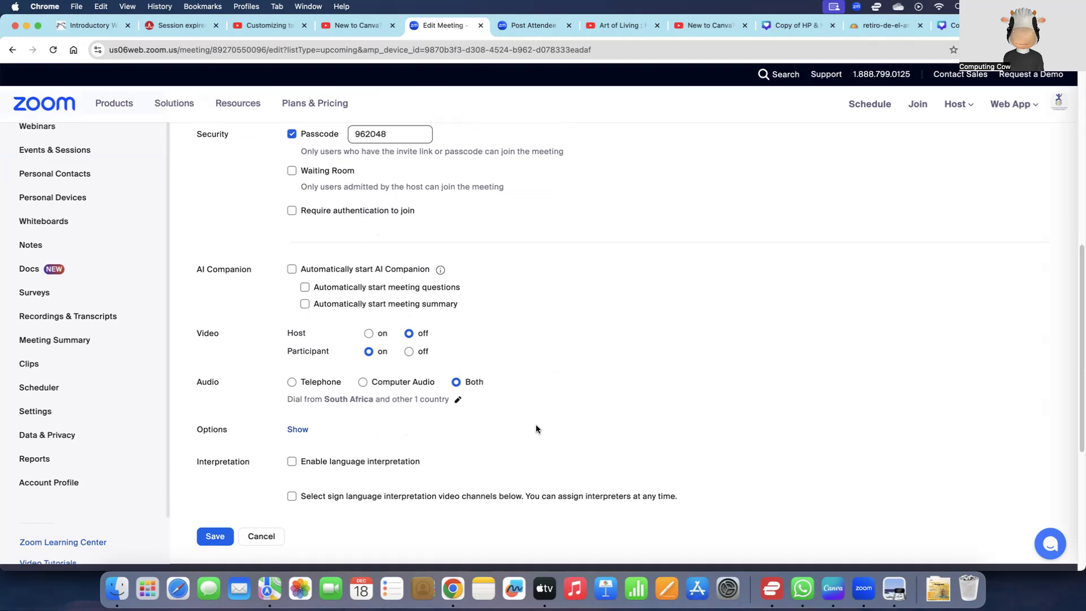
pyautogui.scroll(10, 536, 429)
pyautogui.scroll(-3, 536, 429)
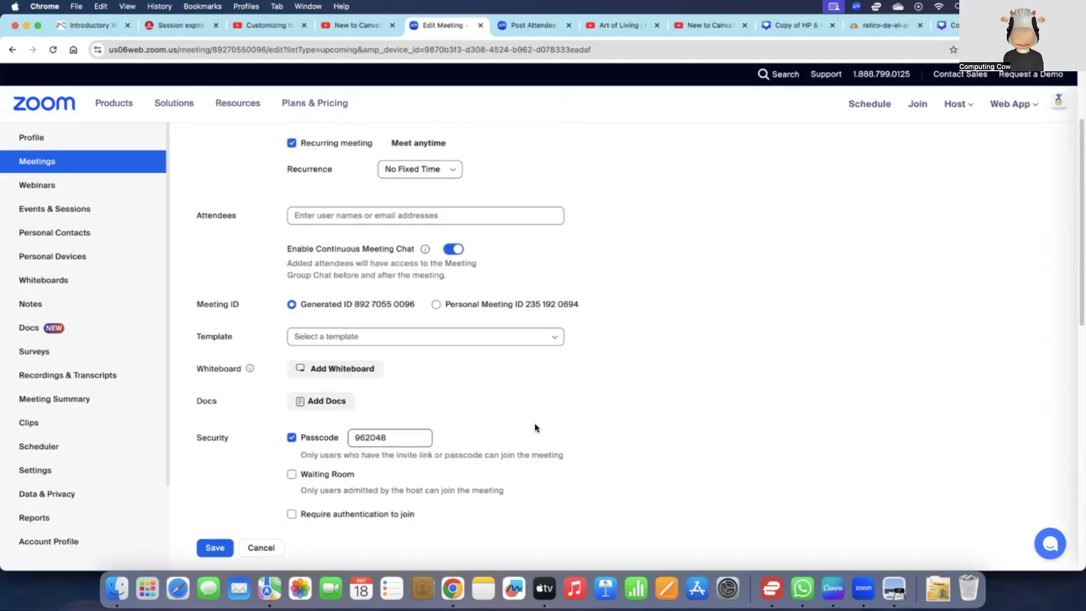